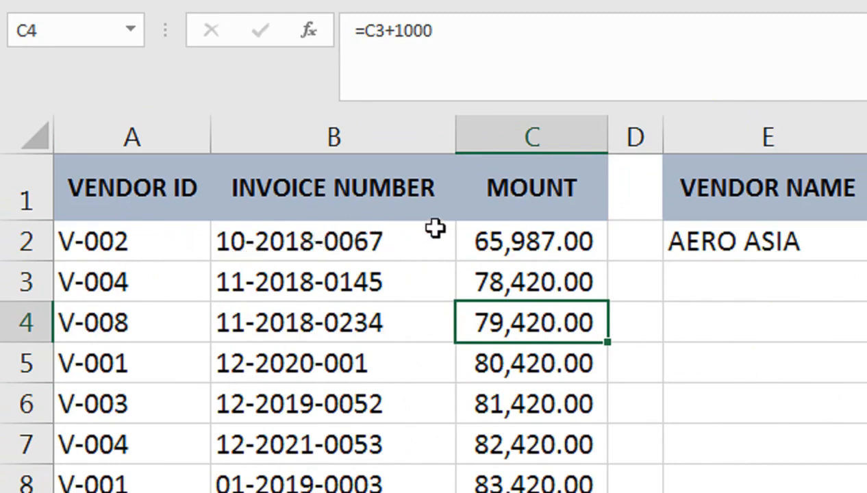
Correct the header in C1 to read AMOUNT
double_click(501, 189)
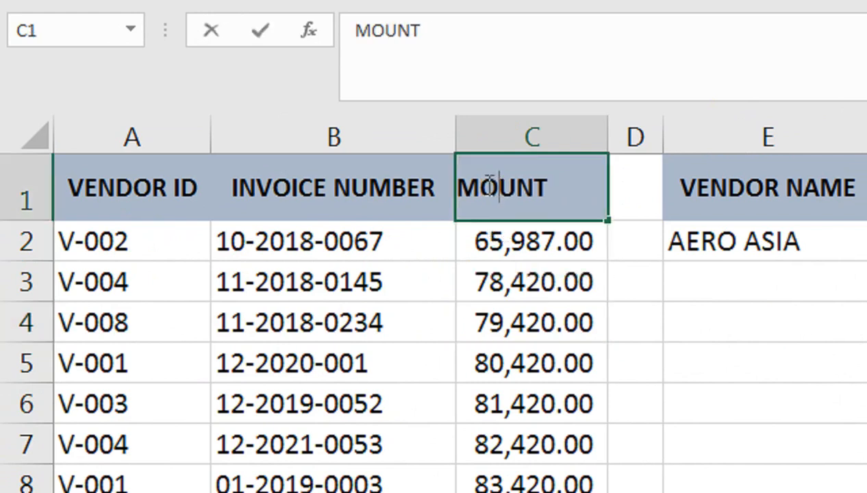
click(457, 189)
text(A)
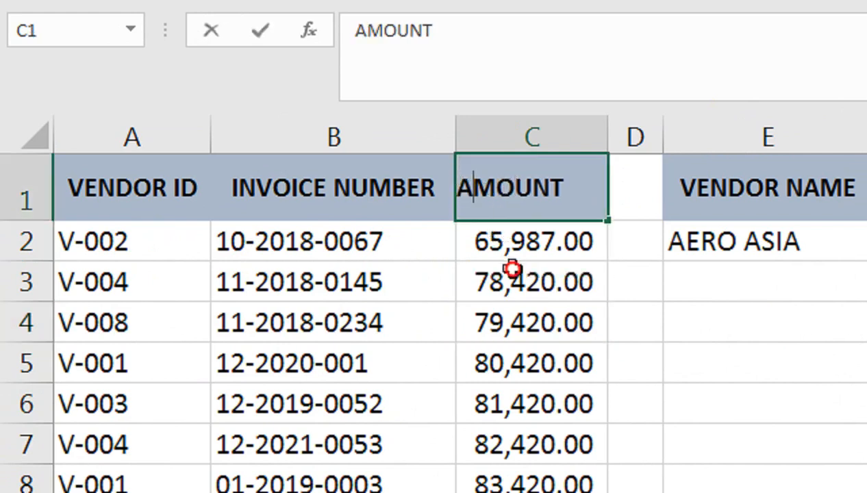
click(514, 270)
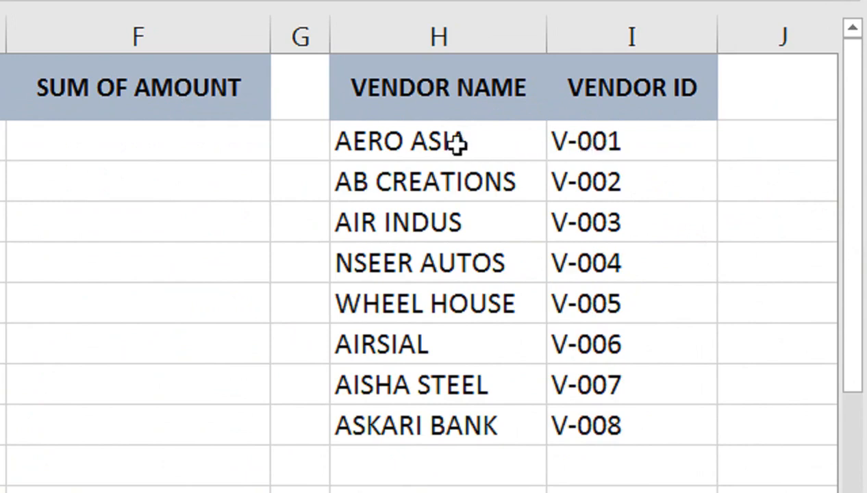
Choose AB CREATIONS as the vendor name in cell E2
click(260, 140)
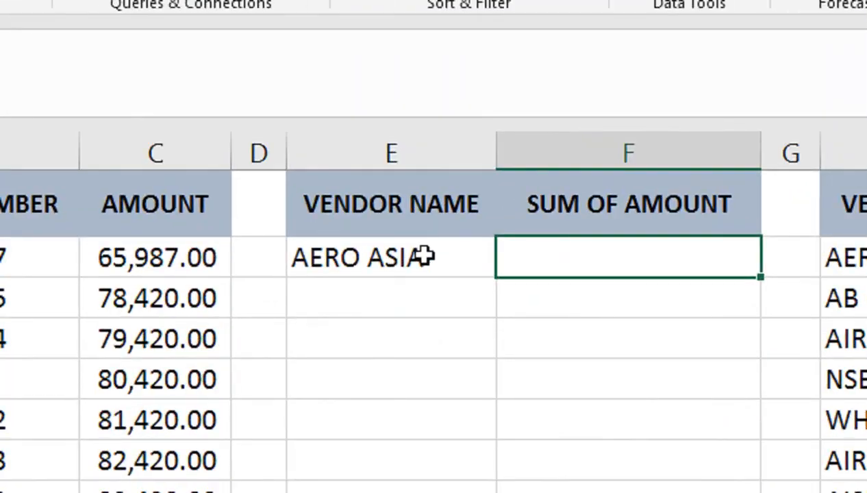
click(425, 256)
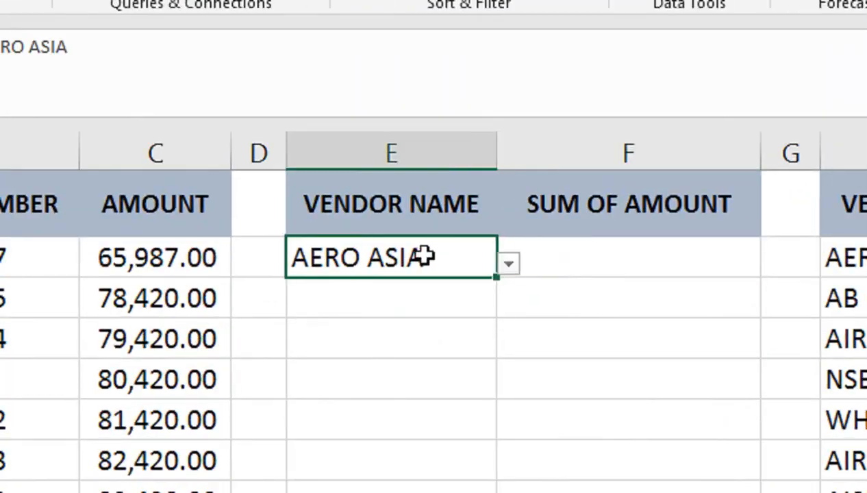
click(509, 264)
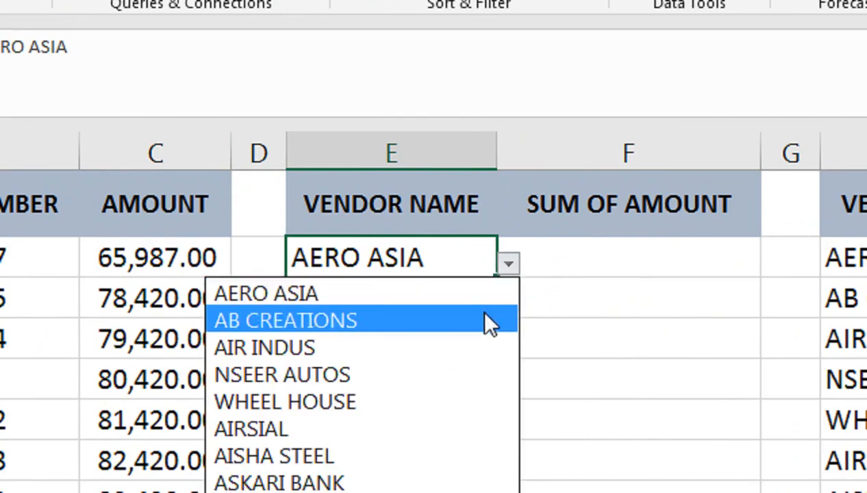
click(483, 322)
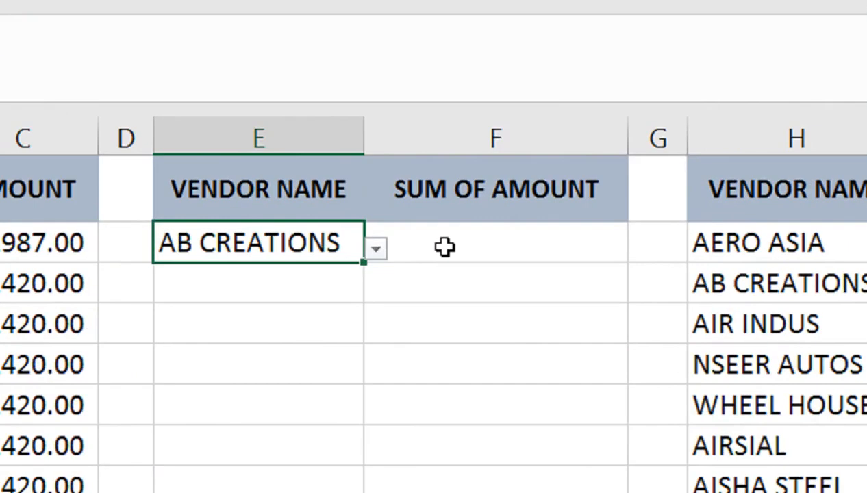
Start a SUMIF formula in F2 with the vendor IDs $A$2:$A$12 as its absolute criteria range
click(470, 230)
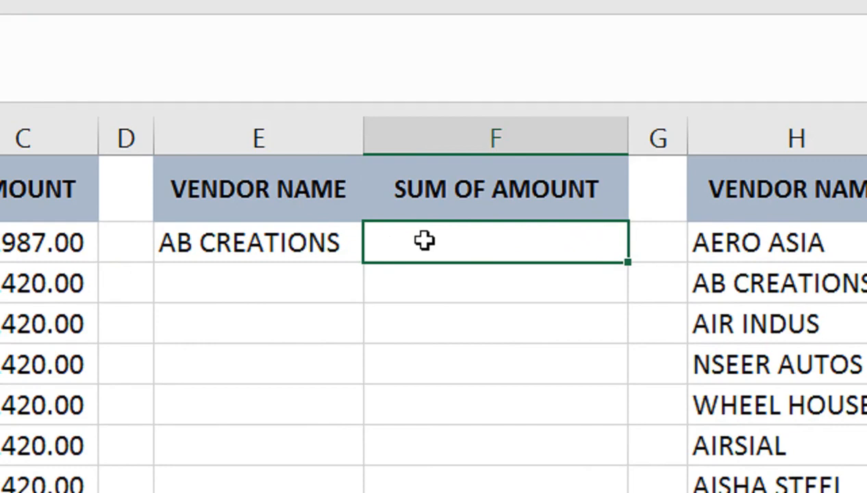
text(=SUMIF()
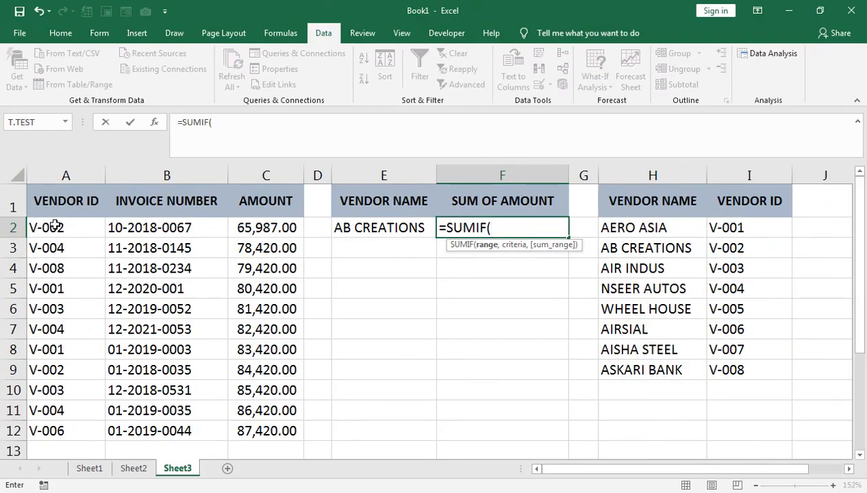
drag(55, 227, 47, 288)
drag(42, 309, 42, 370)
drag(69, 229, 58, 412)
click(58, 430)
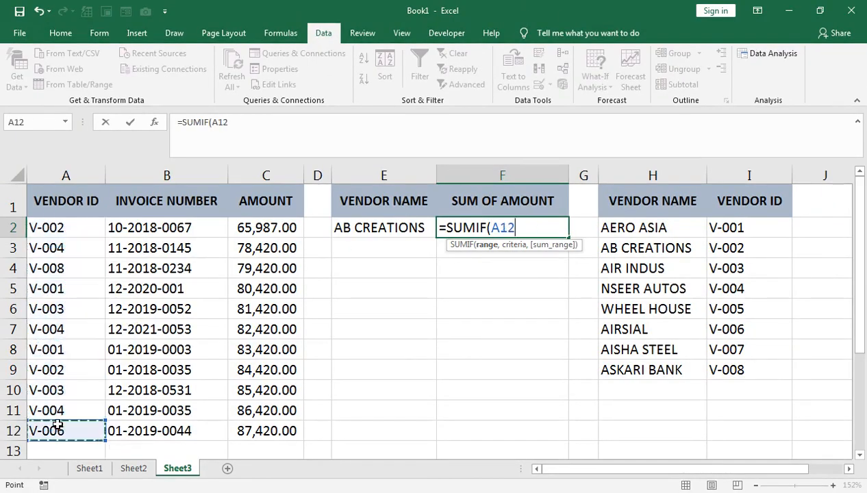
click(82, 231)
key(ctrl+shift+Down)
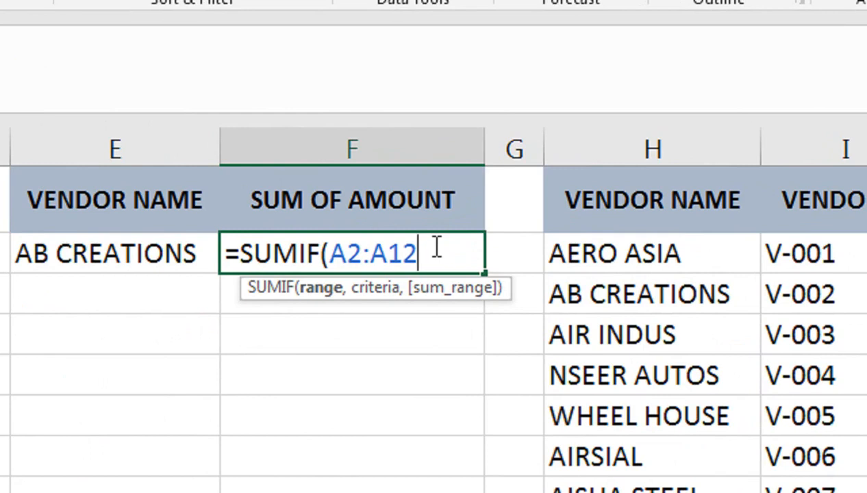
key(F4)
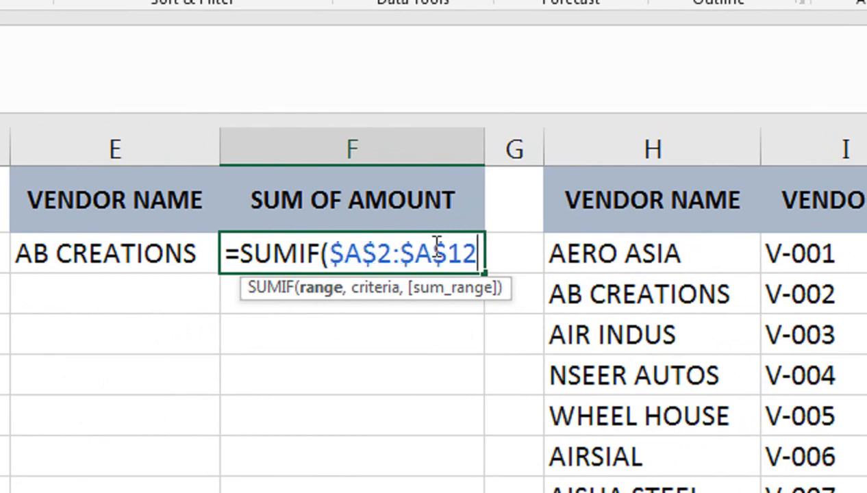
text(,)
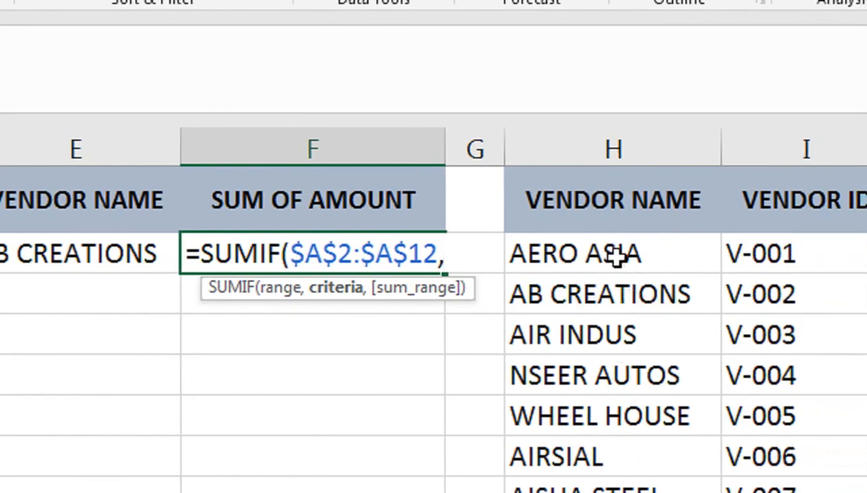
Nest a VLOOKUP as the SUMIF criteria, looking up E2 in the absolute table array $H$2:$I$9
text(VLOOKUP()
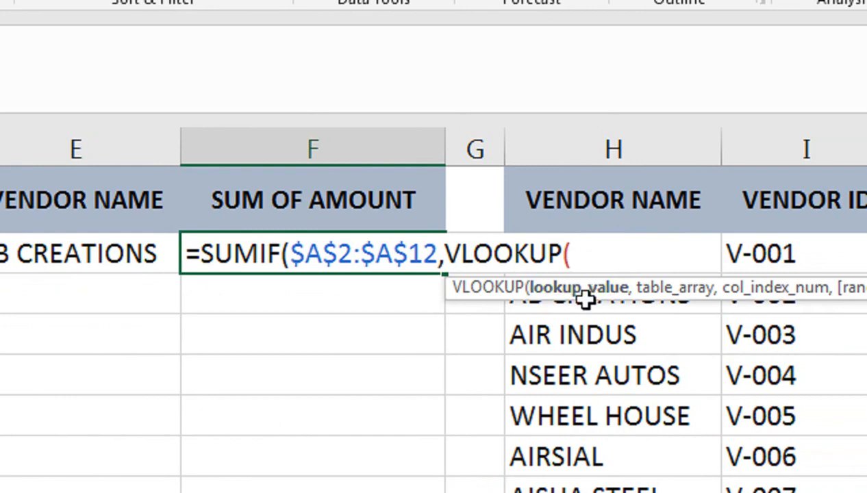
click(141, 241)
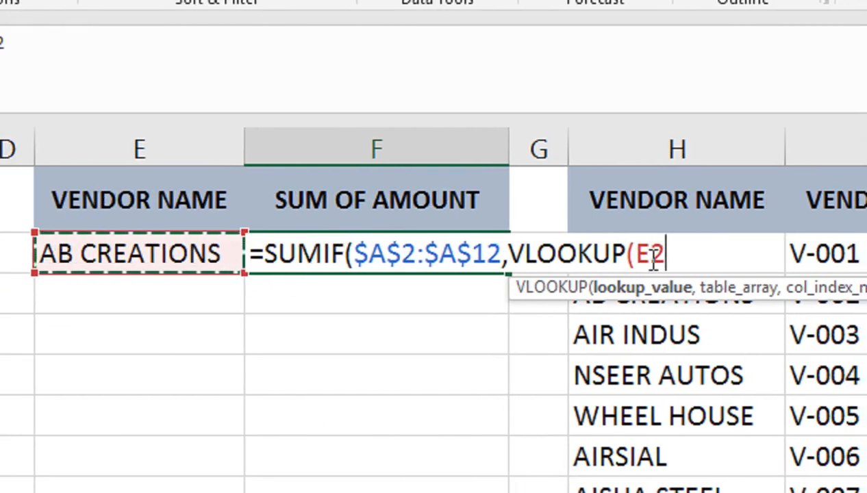
text(,)
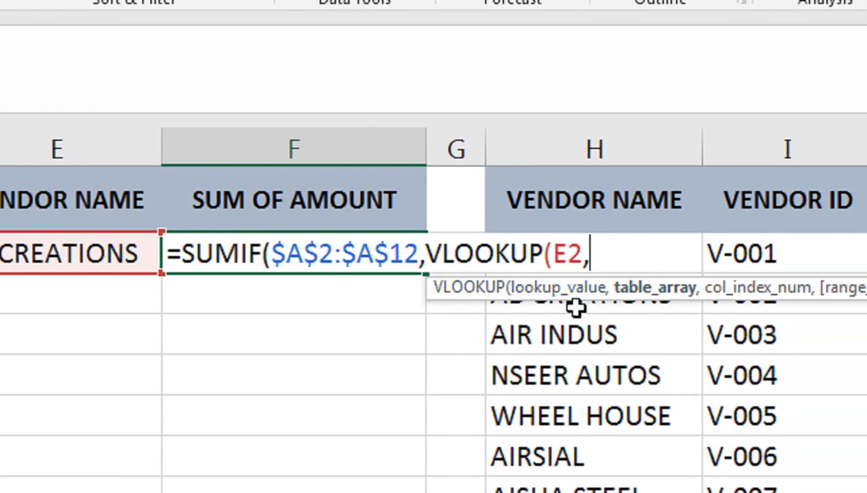
drag(768, 252, 637, 291)
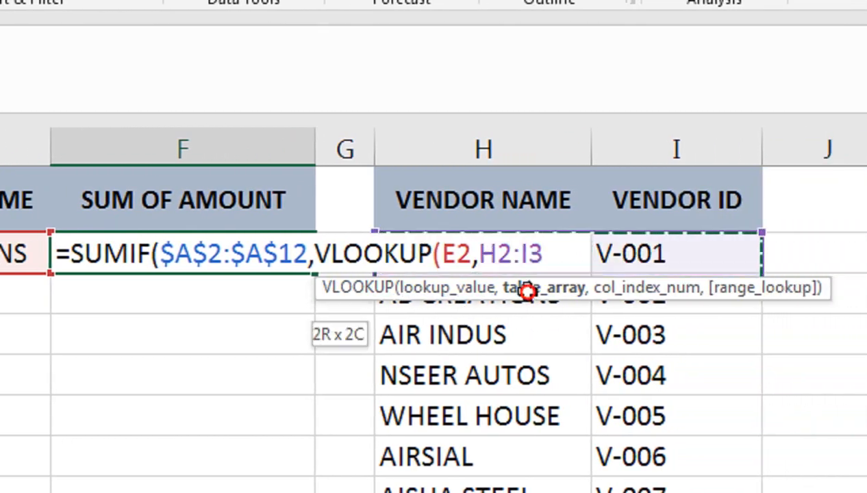
drag(527, 291, 499, 492)
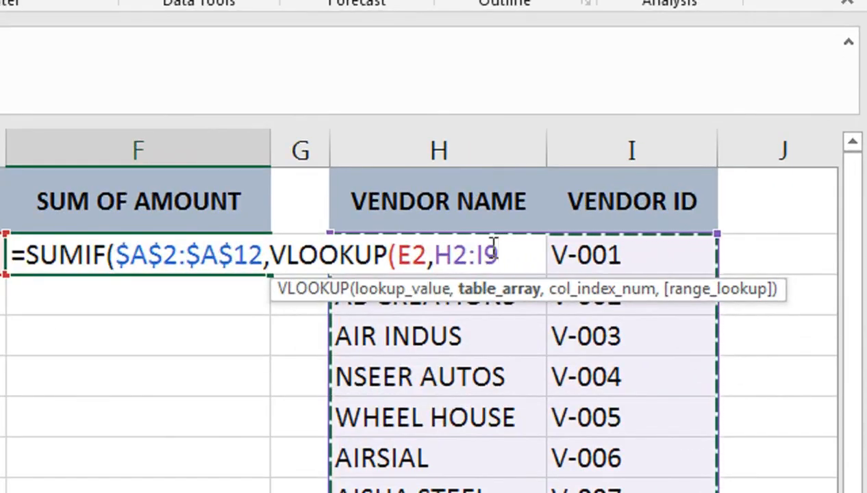
key(F4)
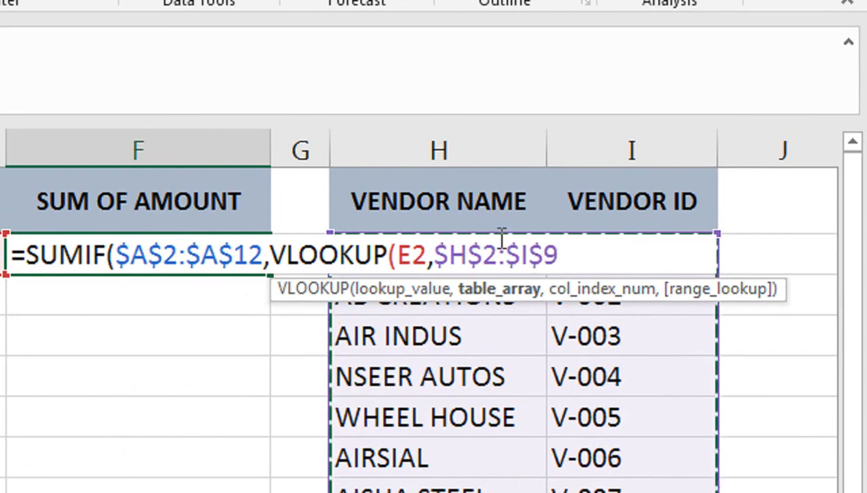
text(,)
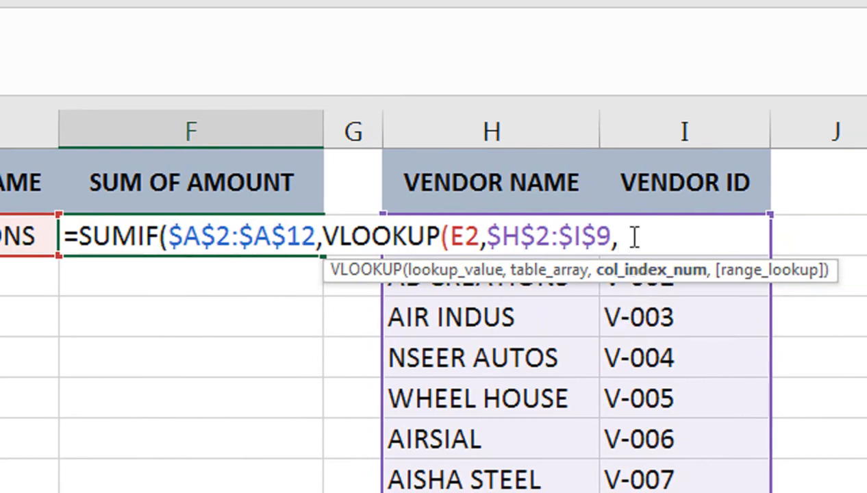
Complete the nested VLOOKUP with column index 2 and an exact match (FALSE)
text(2)
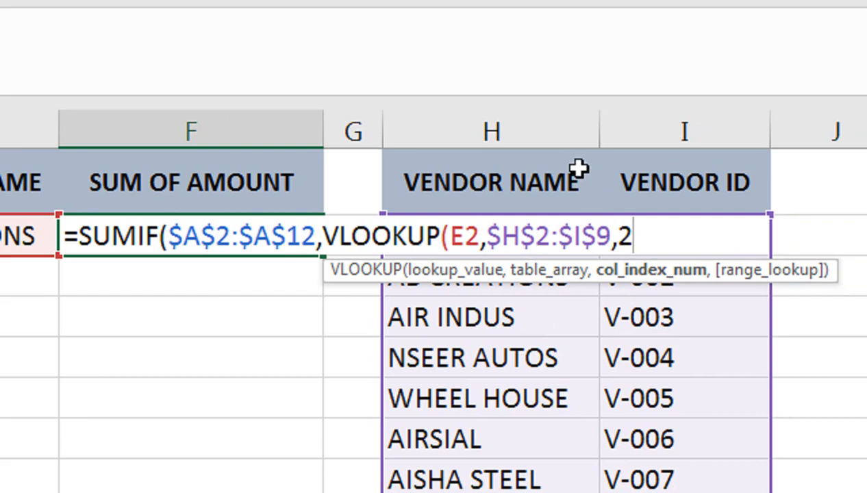
text(,)
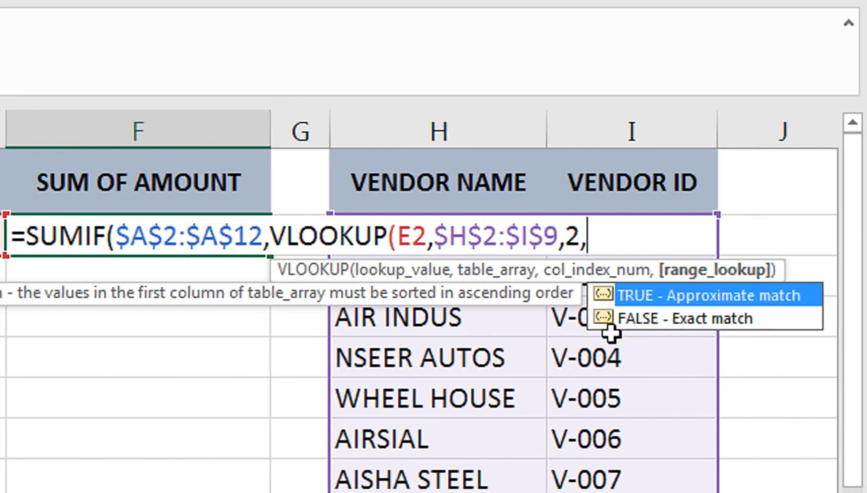
key(Down)
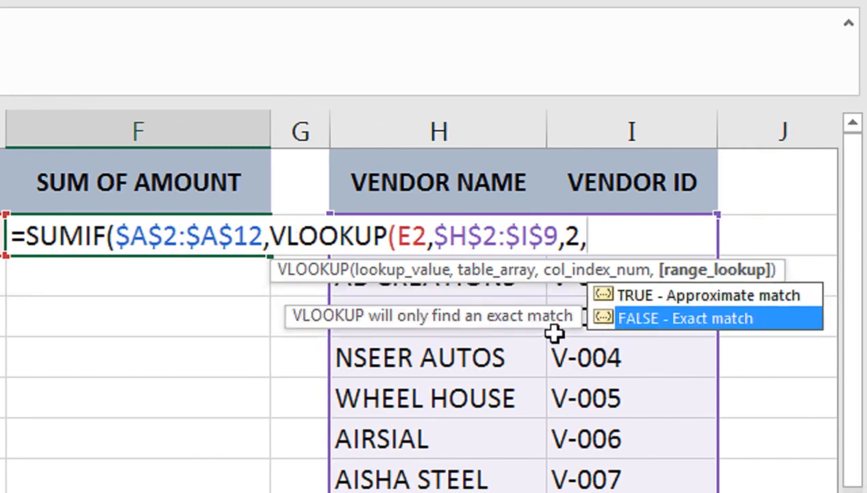
key(Tab)
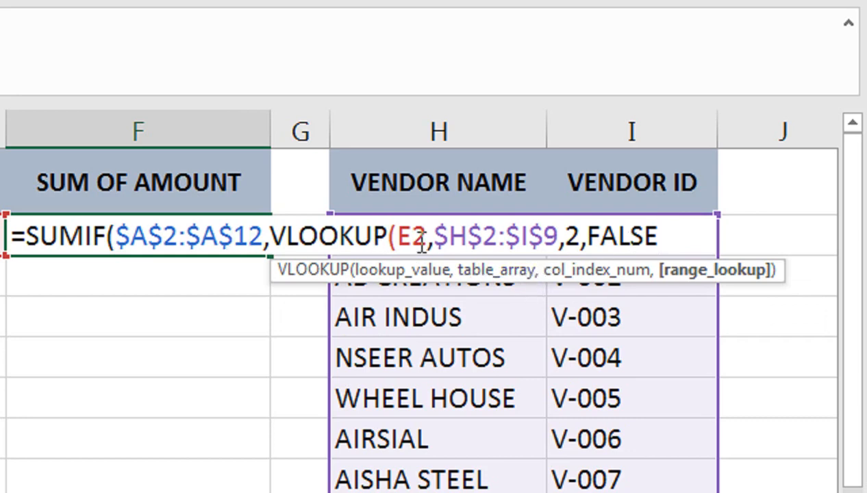
text())
scroll(228, 282, left, 1)
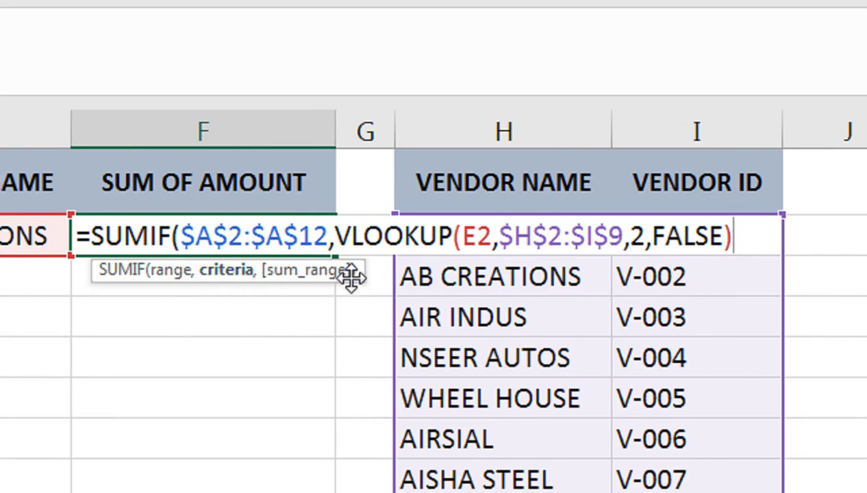
Use the amounts C2:C12 as the sum range and enter the finished SUMIF formula in F2
text(,)
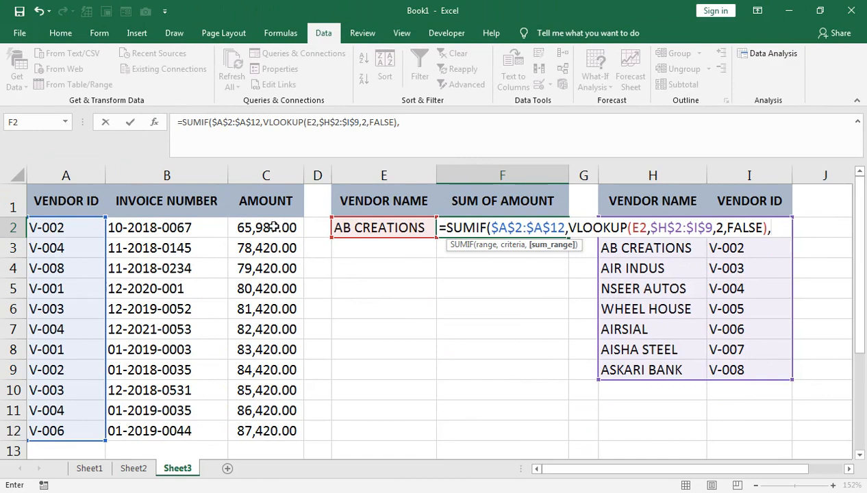
click(273, 228)
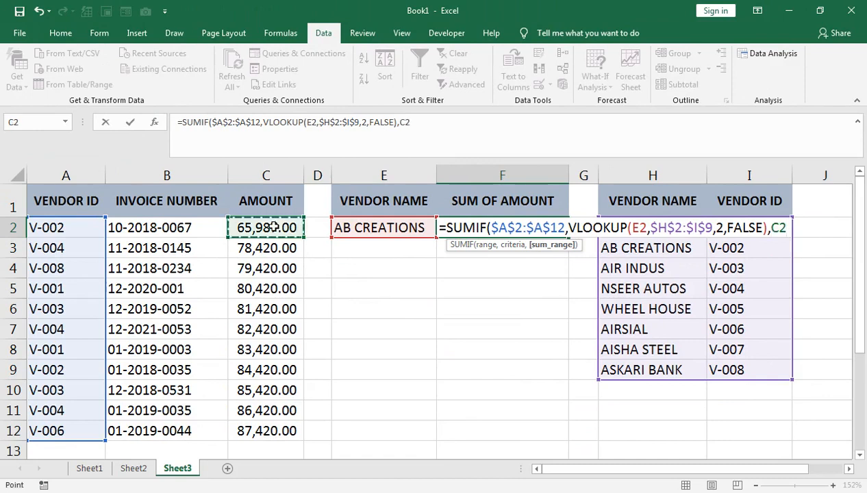
key(ctrl+shift+Down)
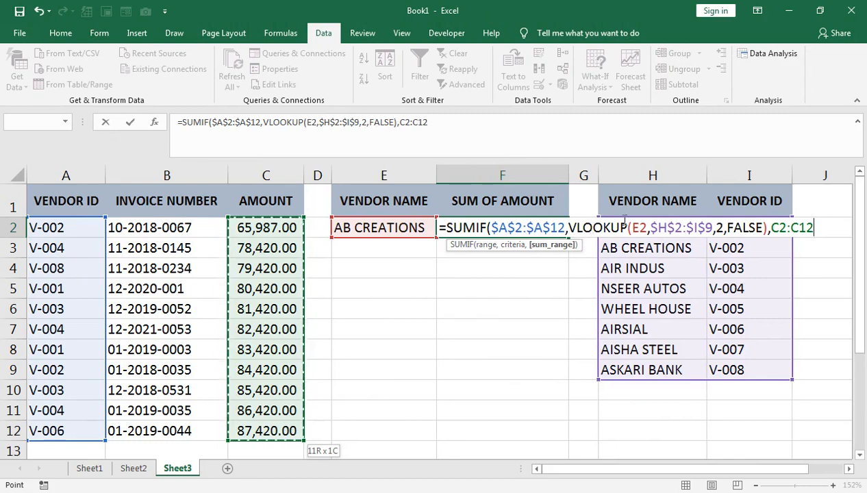
text())
key(Return)
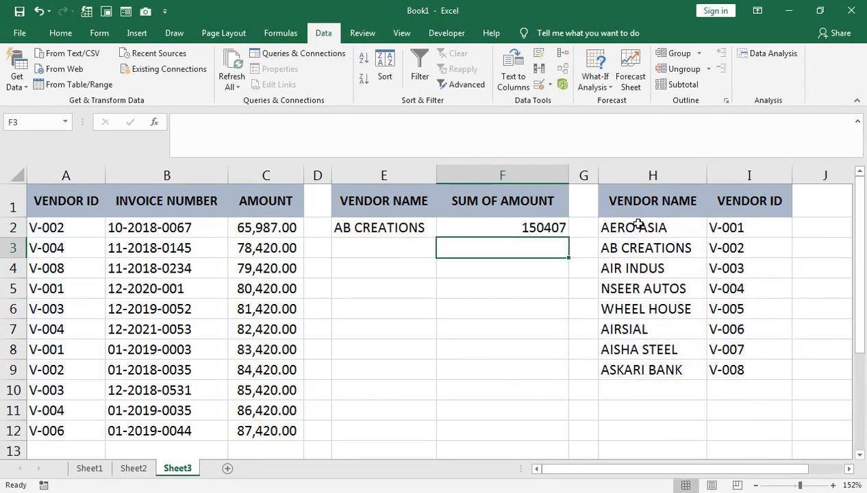
Apply the Comma Style number format to the sum in F2
click(559, 226)
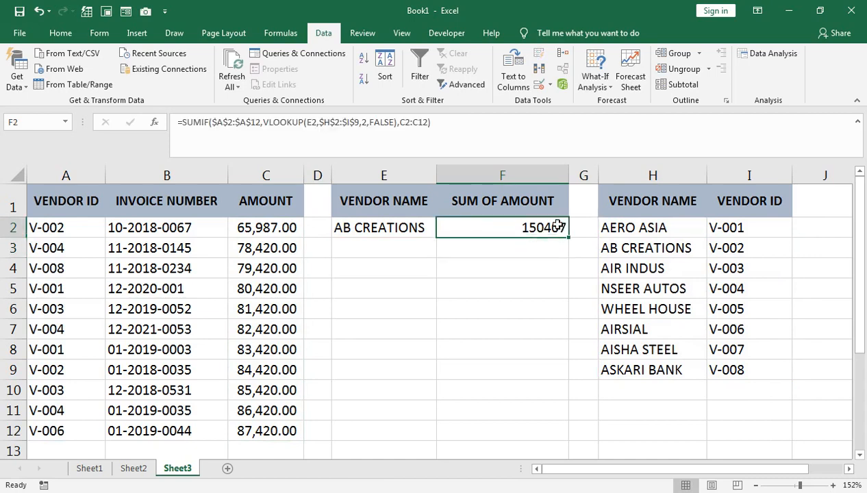
click(60, 33)
click(445, 79)
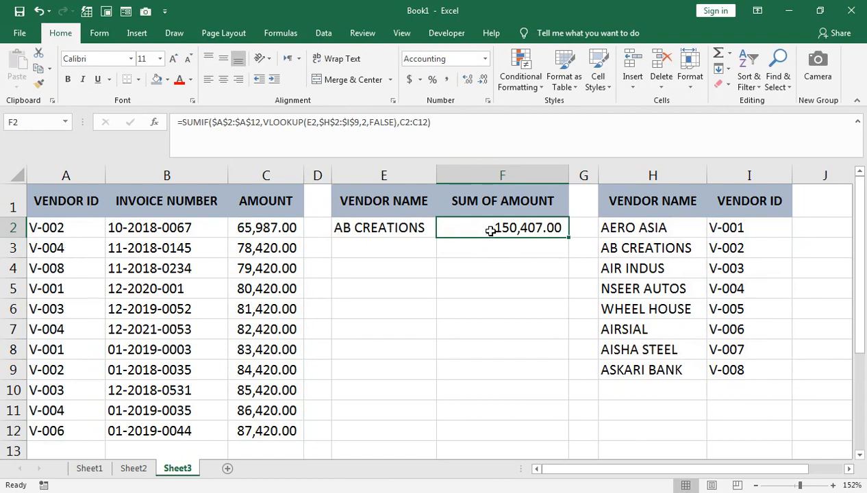
Enter a manual check formula in E5 that adds the amounts in C2 and C8
click(373, 285)
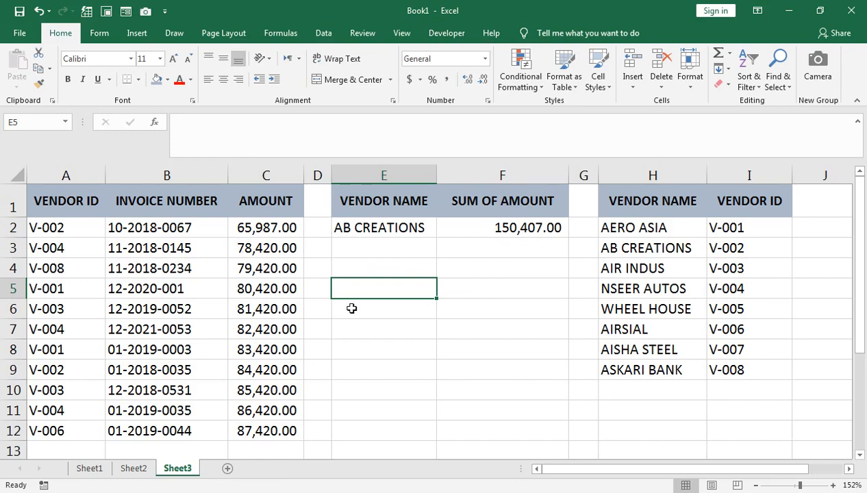
text(=)
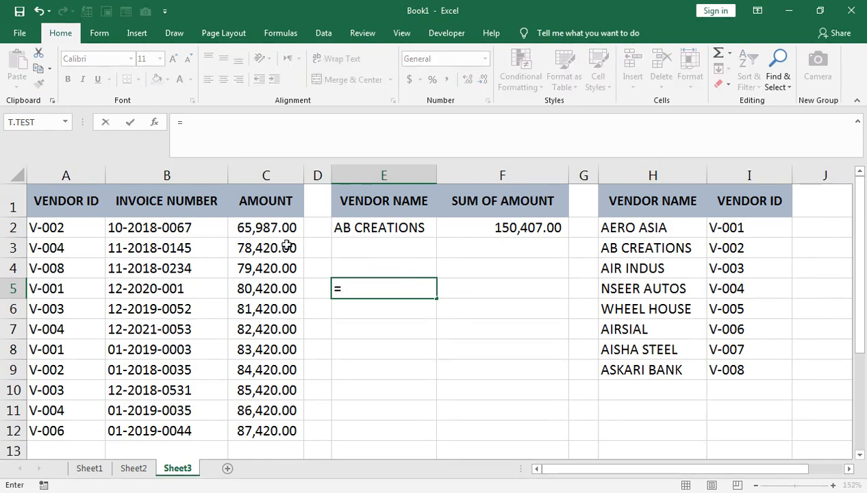
click(269, 232)
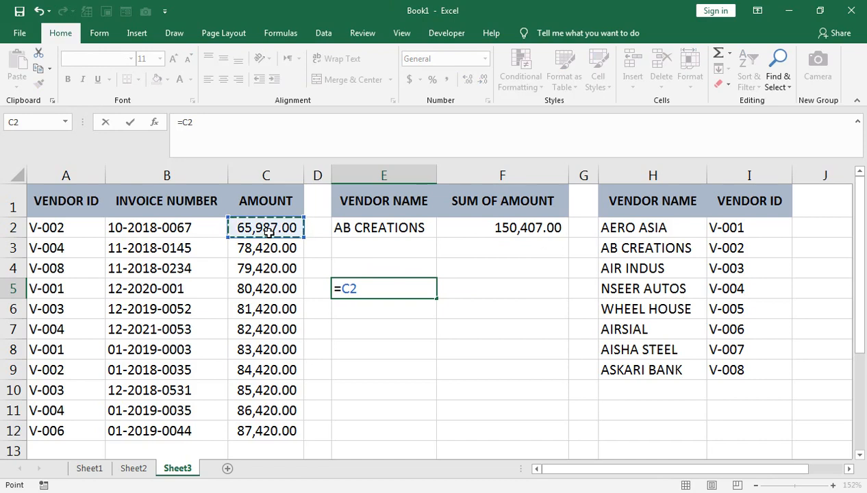
text(+)
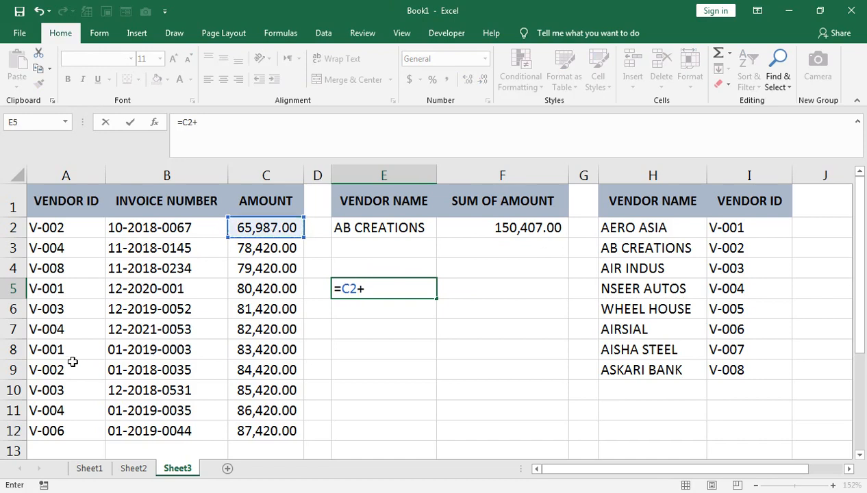
click(253, 351)
key(Return)
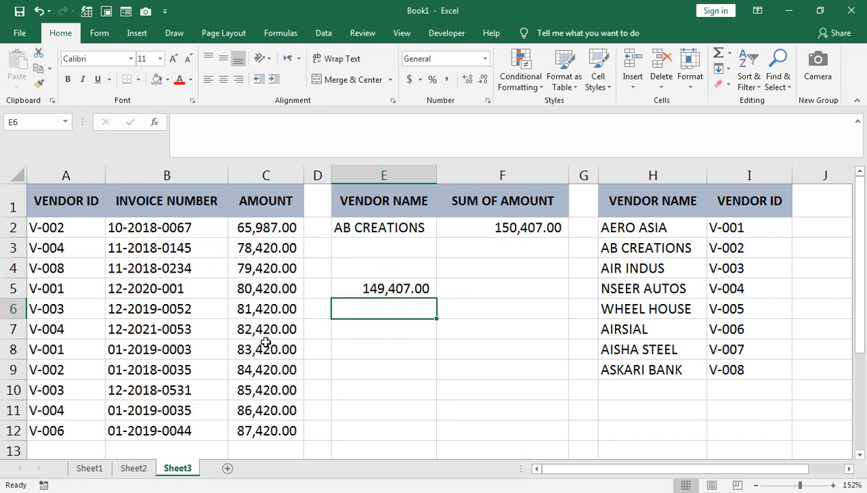
Correct the check formula in E5 to add C2 and C9, the two V-002 amounts
double_click(388, 288)
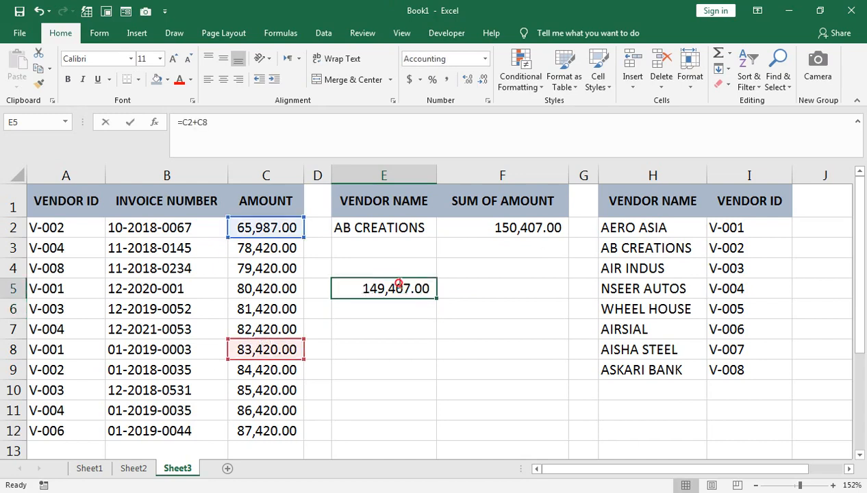
key(BackSpace)
key(BackSpace)
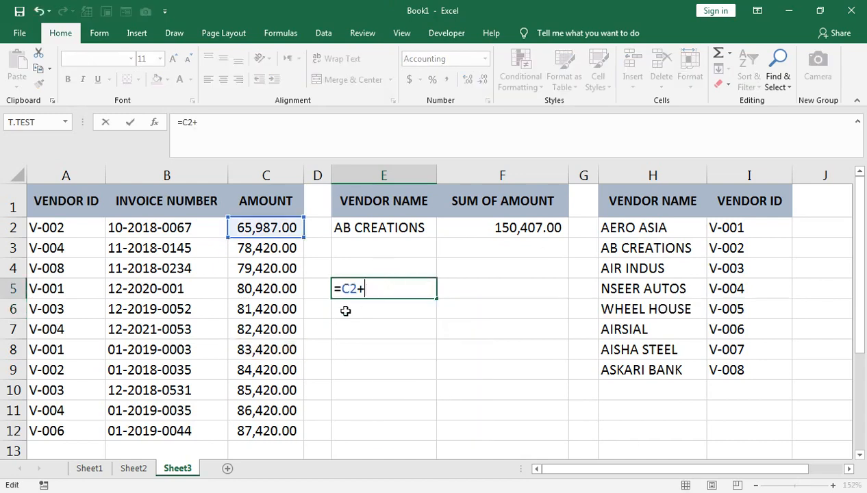
click(286, 349)
click(272, 370)
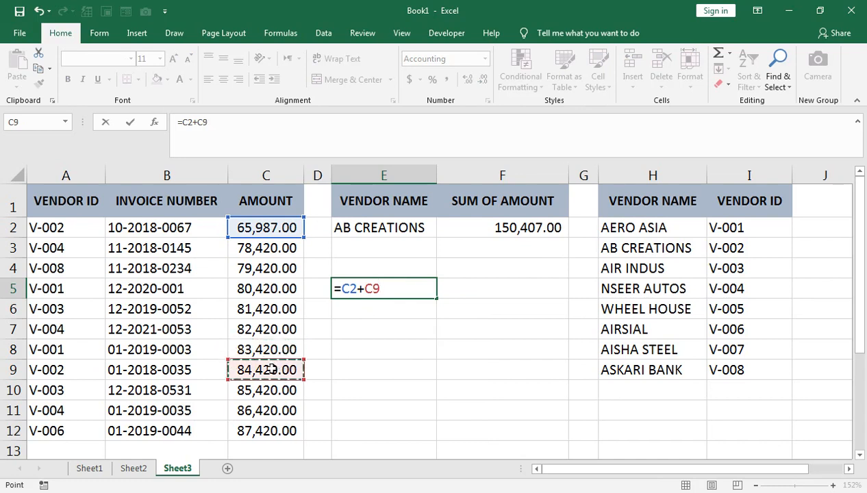
key(Return)
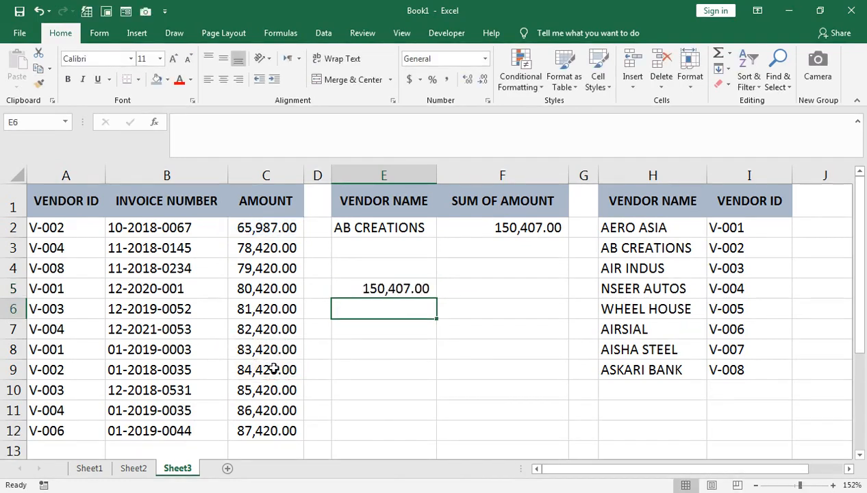
Compare the manual check in E5 with the SUMIF result in F2, and clear E5
click(401, 290)
click(507, 227)
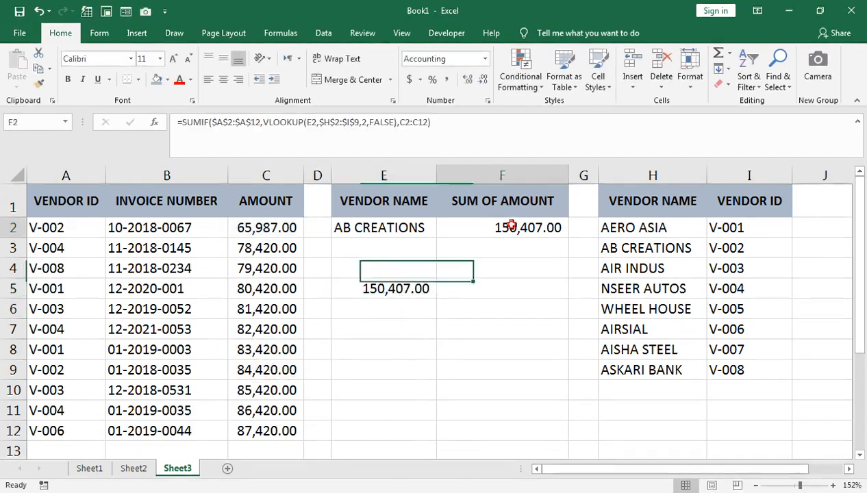
click(422, 287)
key(Delete)
Choose AERO ASIA as the vendor name in E2 from its list of allowed values
double_click(422, 228)
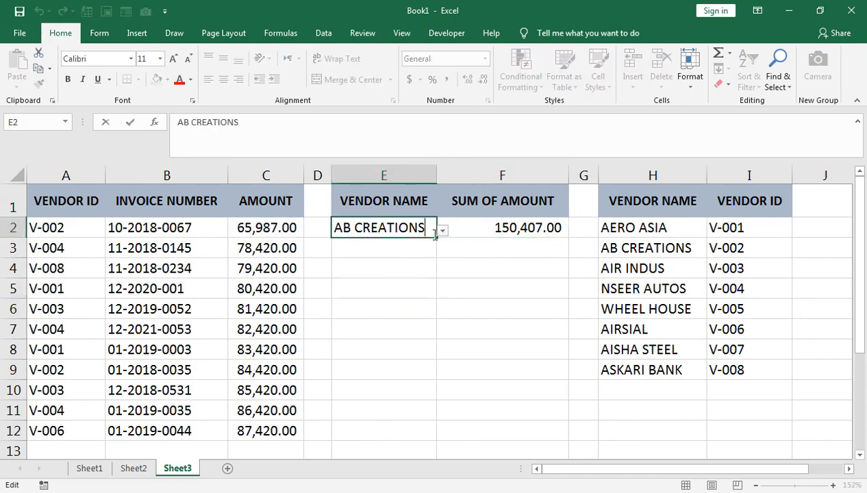
click(442, 231)
click(425, 245)
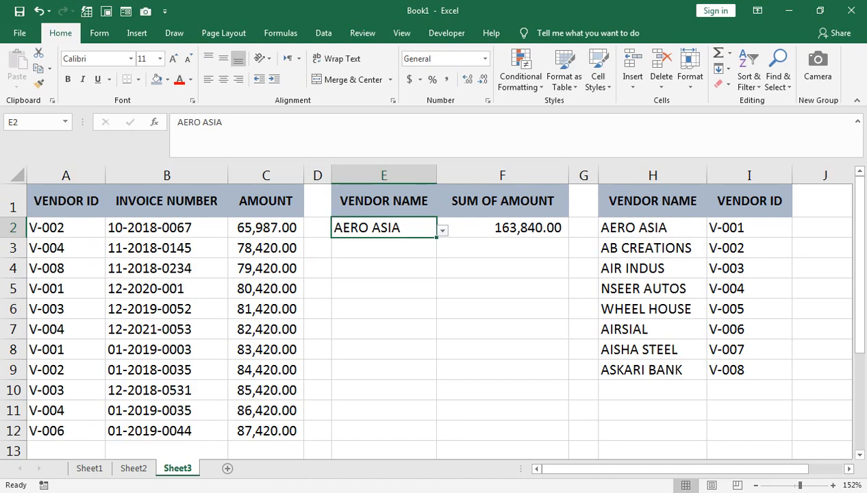
Switch to the web browser showing the YouTube channel's uploaded videos
click(196, 487)
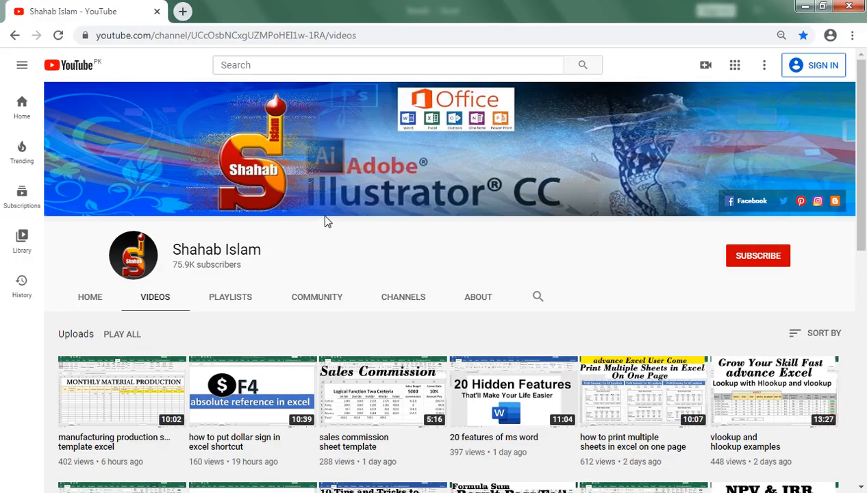